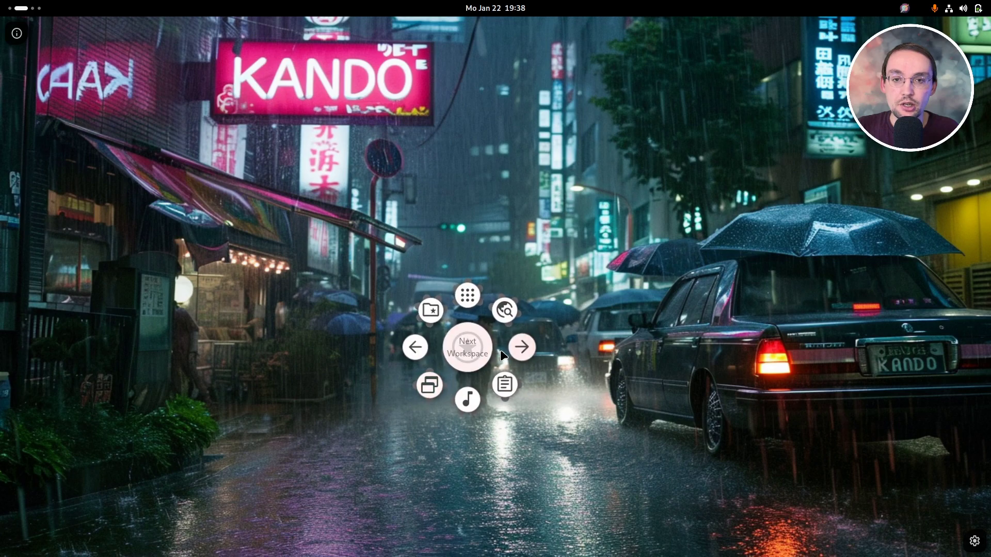
Open the Web Links submenu of the pie menu to view its entries, and close the menu.
click(502, 310)
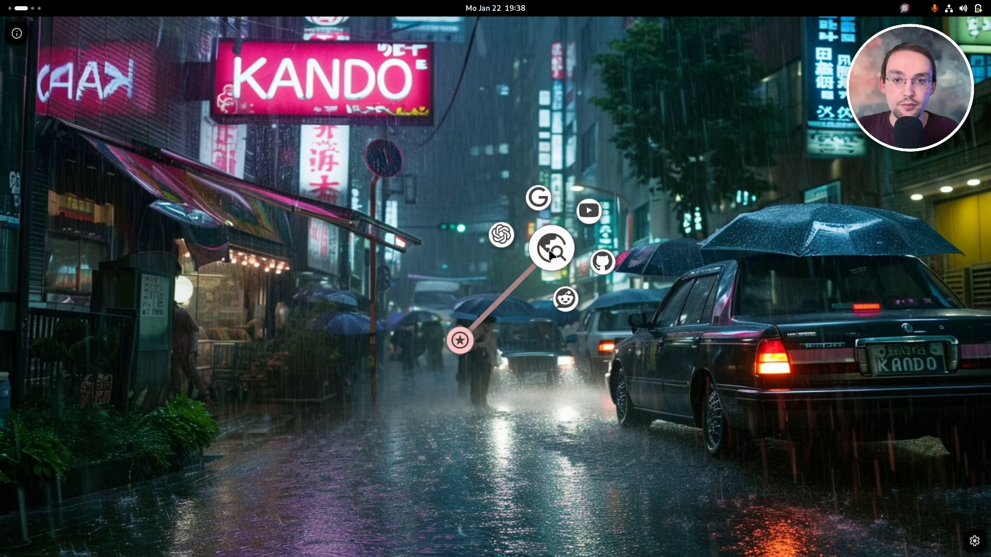
click(482, 316)
click(483, 325)
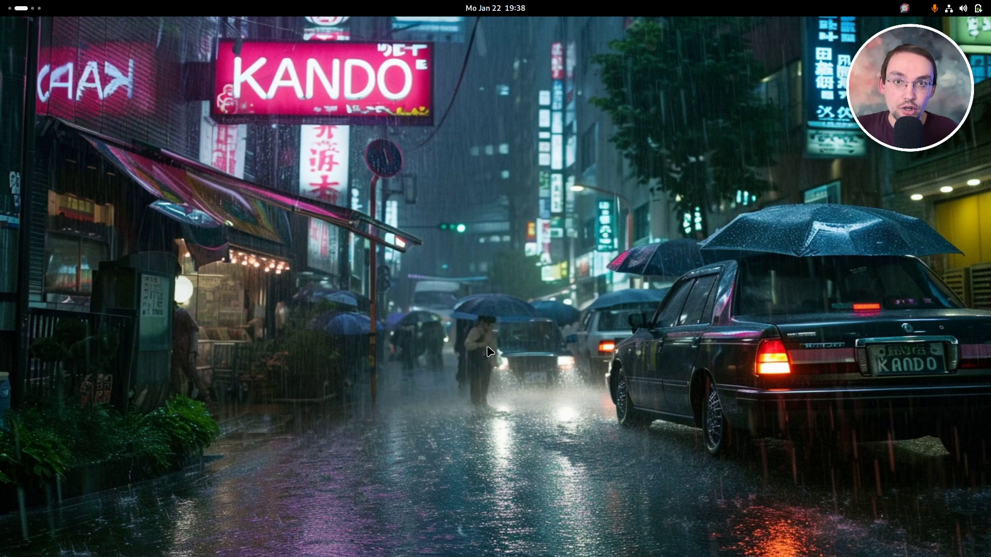
Bring up the pie menu, browse the Bookmarks submenu, and return to the main level before closing it.
key(ctrl+space)
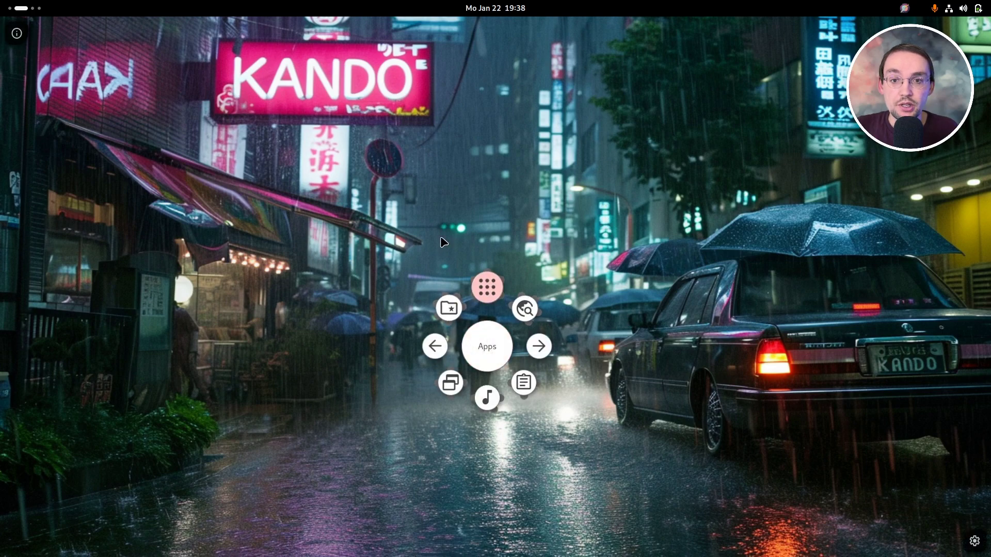
click(418, 271)
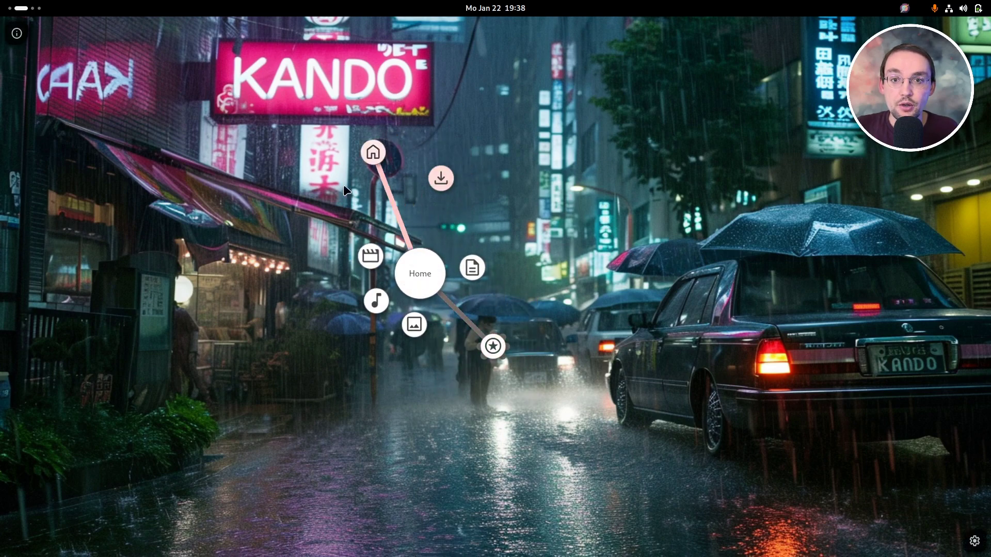
click(450, 311)
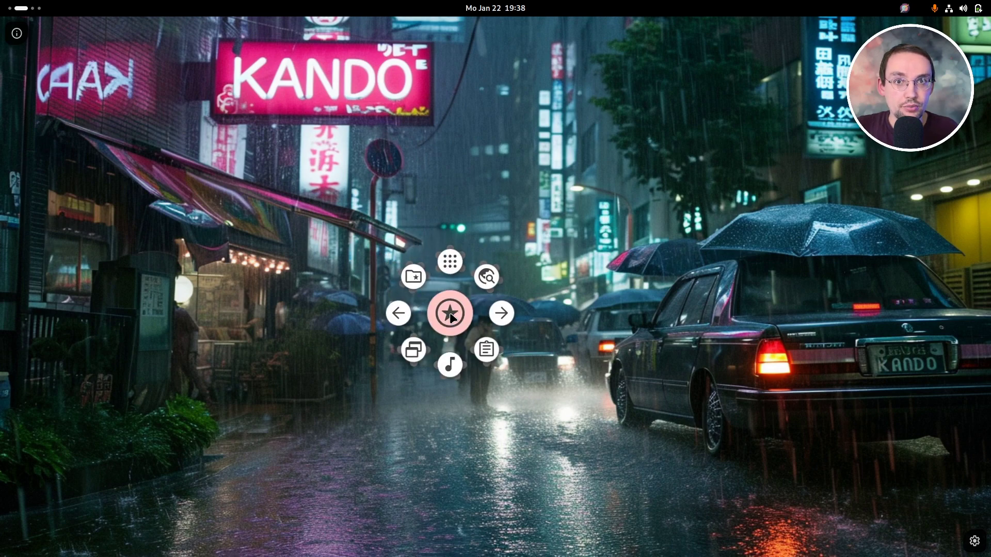
click(450, 315)
Bring up the pie menu and open its menu editor.
key(ctrl+space)
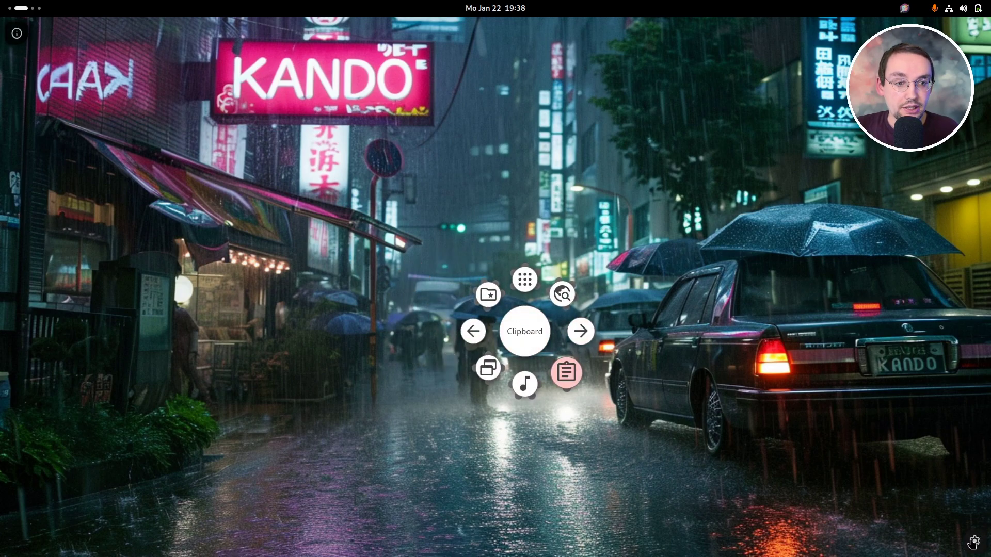
key(Escape)
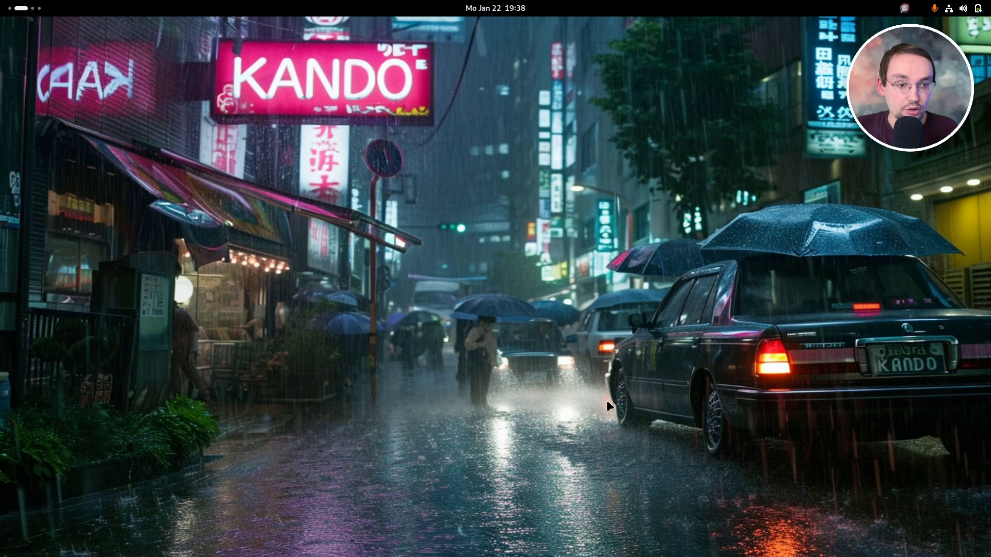
key(ctrl+space)
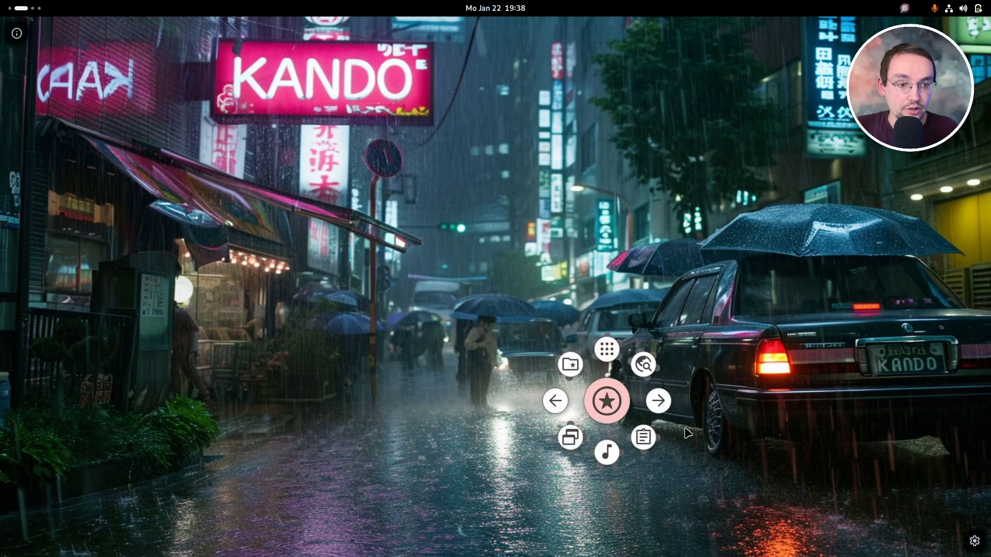
click(973, 541)
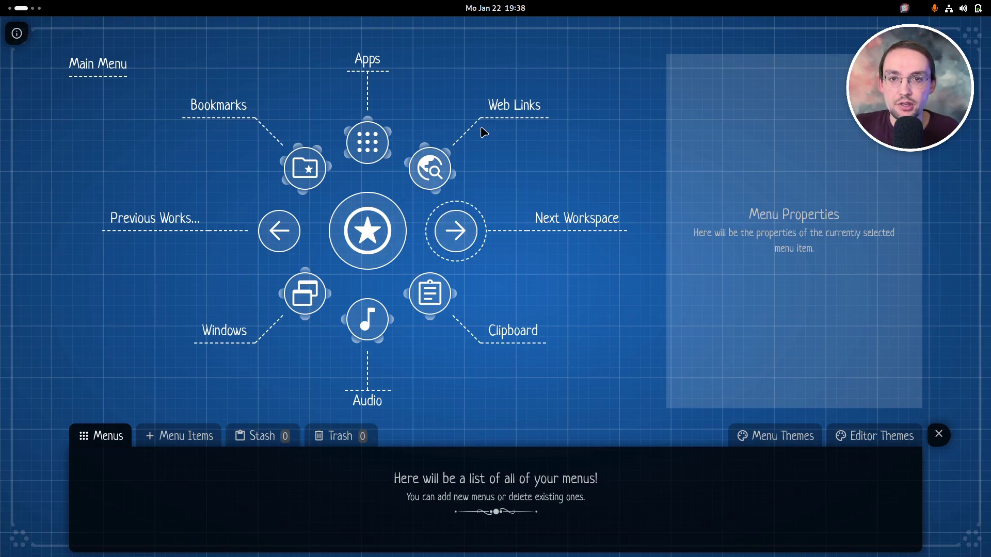
Look through the Web Links submenu and the Apps > Web submenu in the editor, and return to the Main Menu.
click(433, 168)
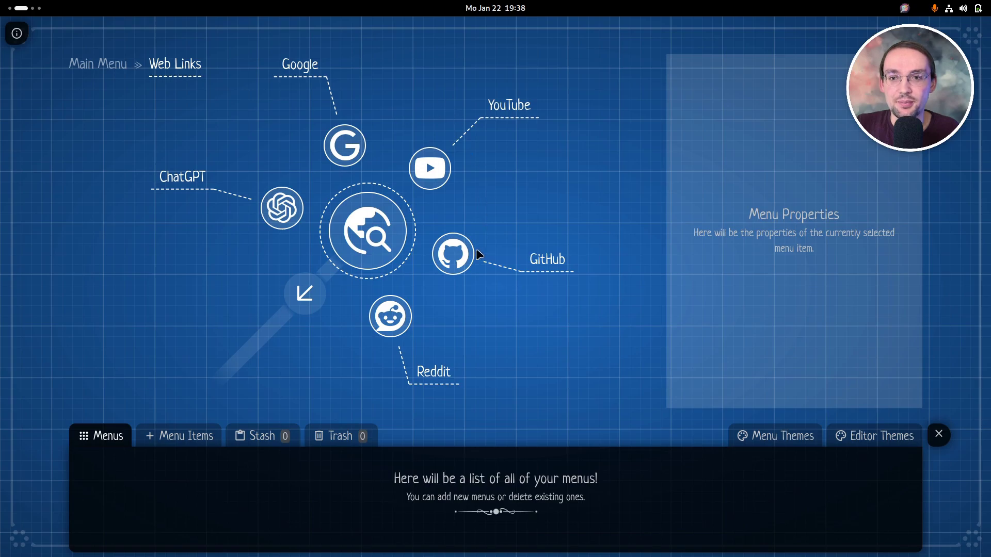
click(305, 293)
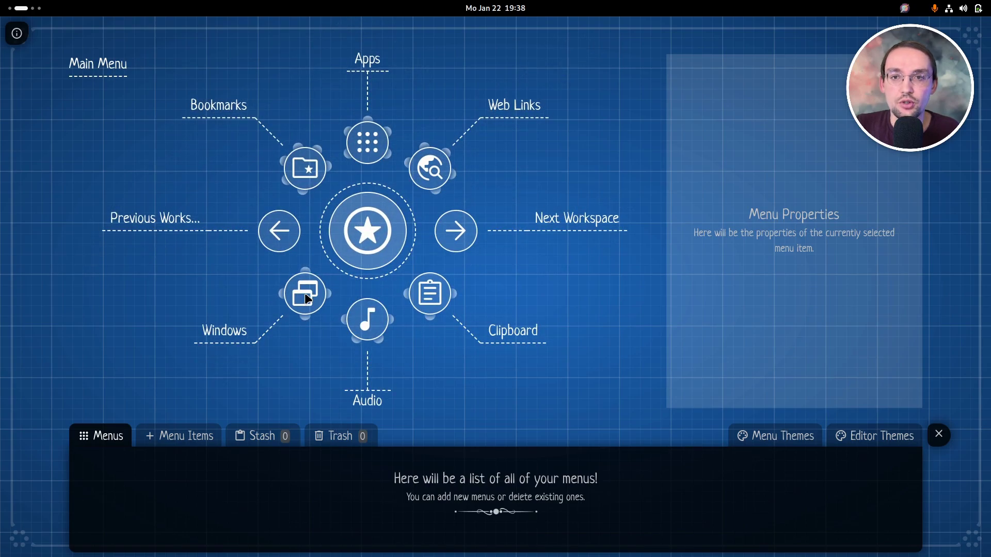
click(376, 137)
click(443, 278)
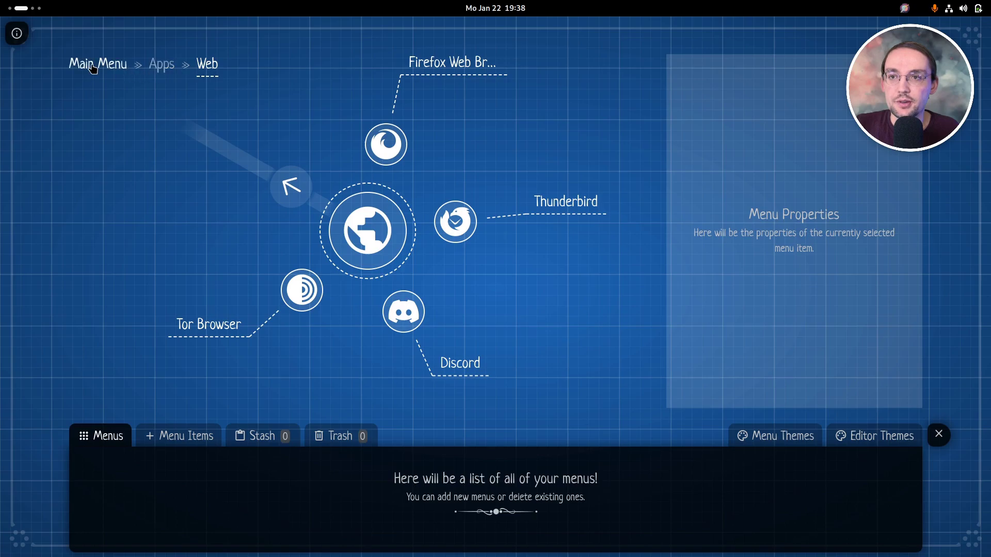
click(161, 64)
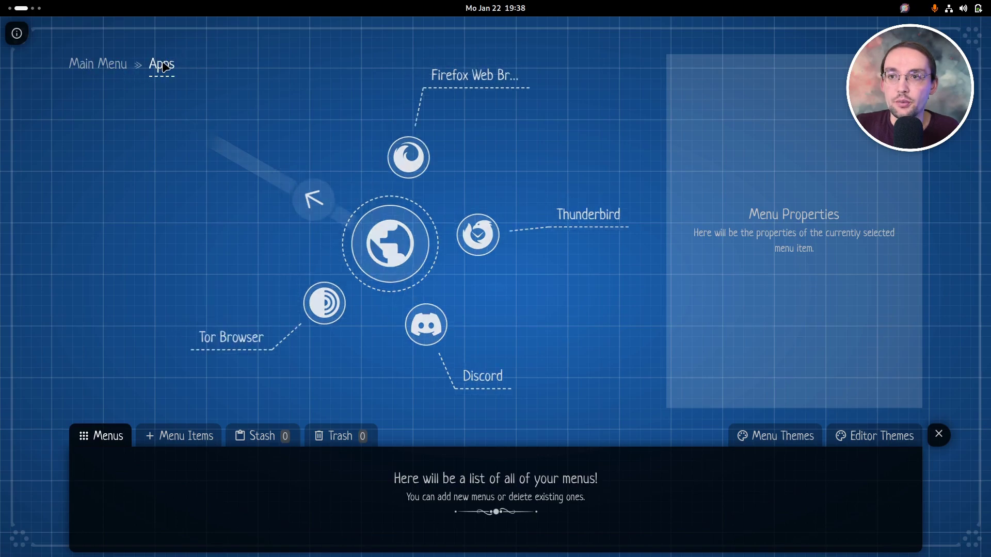
click(122, 72)
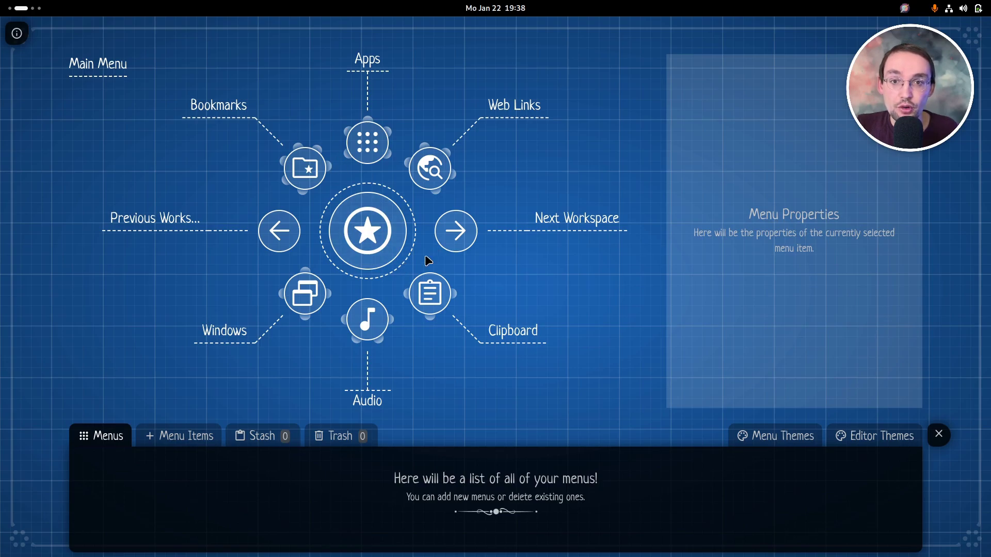
Relocate Web Links in the Main Menu to between Windows and Previous Workspace, and check its submenu layout.
drag(456, 233, 477, 216)
drag(517, 246, 466, 220)
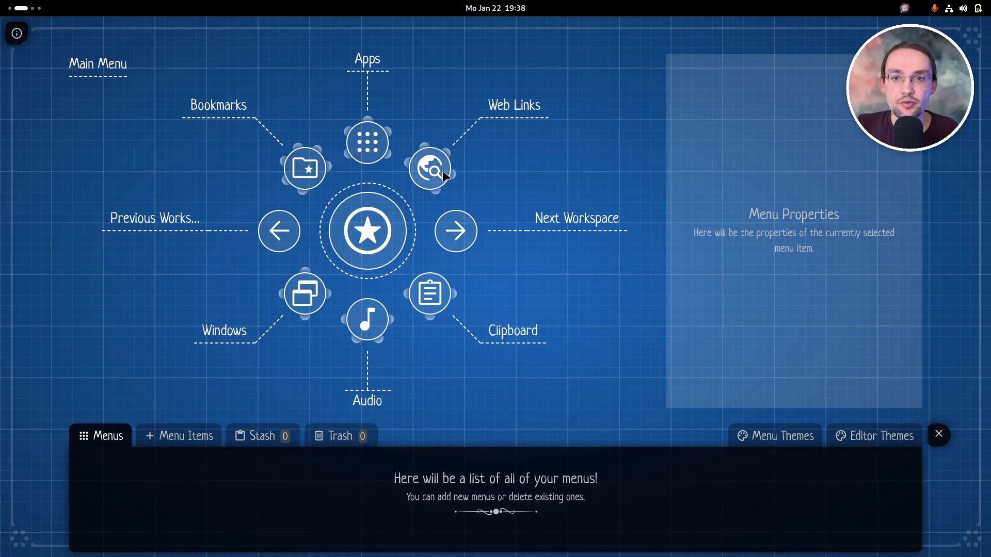
drag(421, 172, 424, 289)
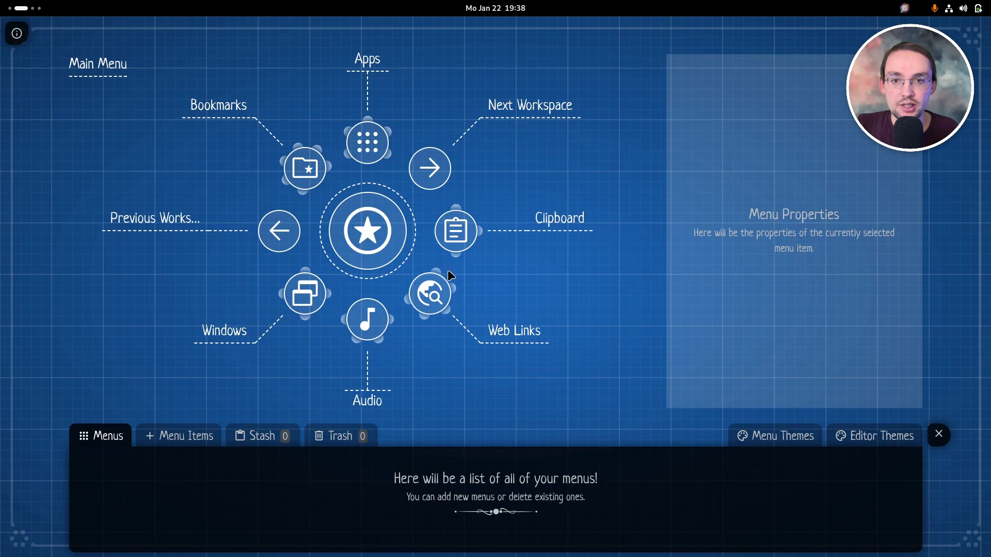
drag(420, 287, 295, 288)
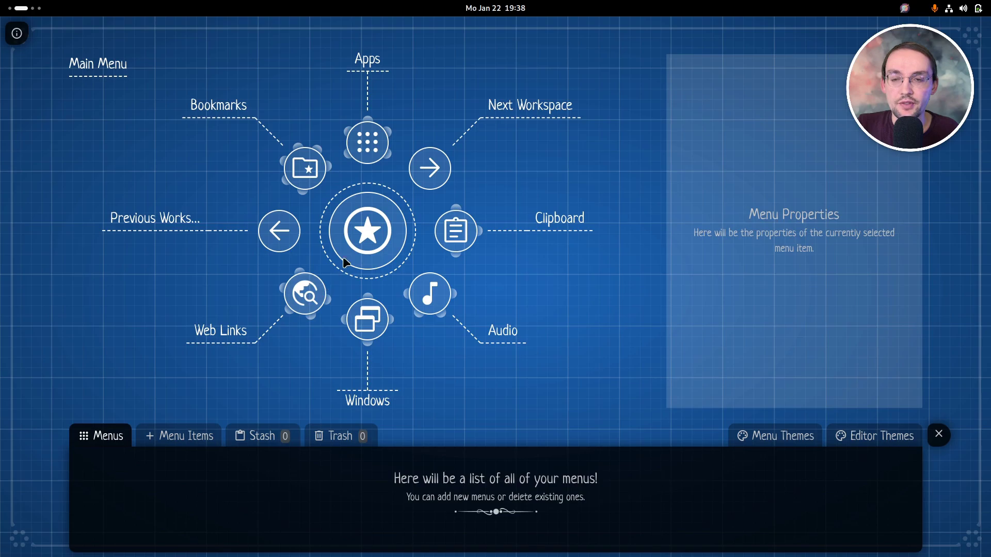
click(298, 296)
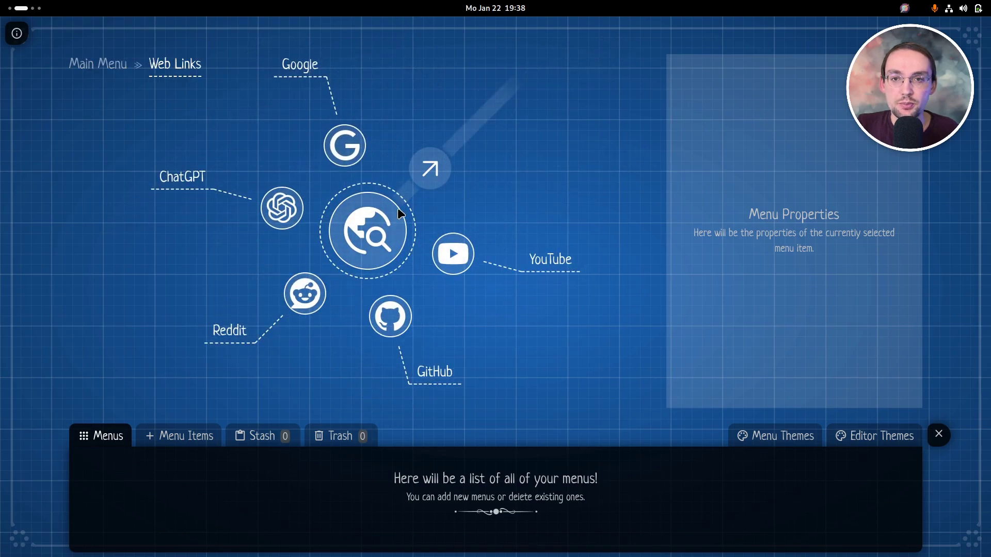
click(432, 166)
Move Web Links between Next Workspace and Clipboard, and check how its submenu items are arranged.
drag(305, 302, 459, 227)
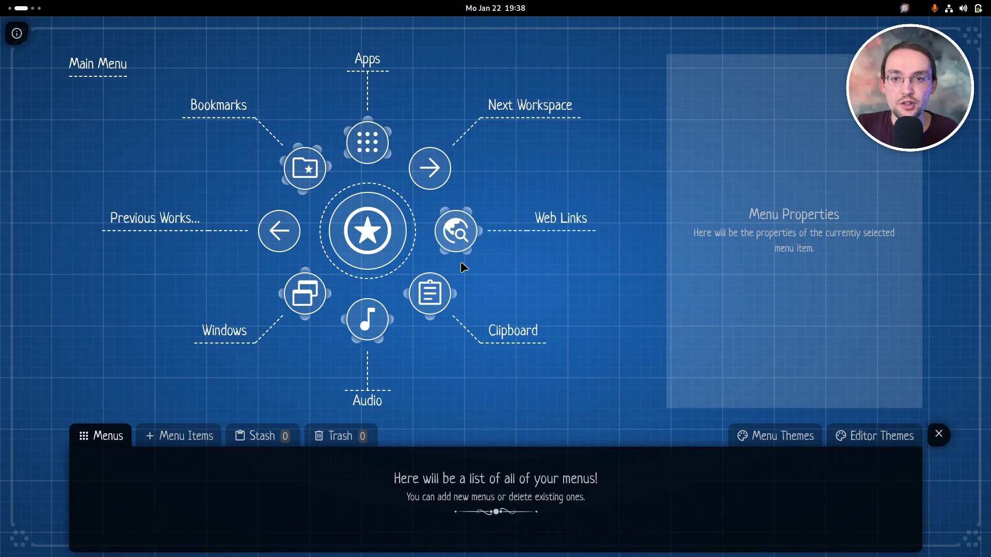
click(451, 230)
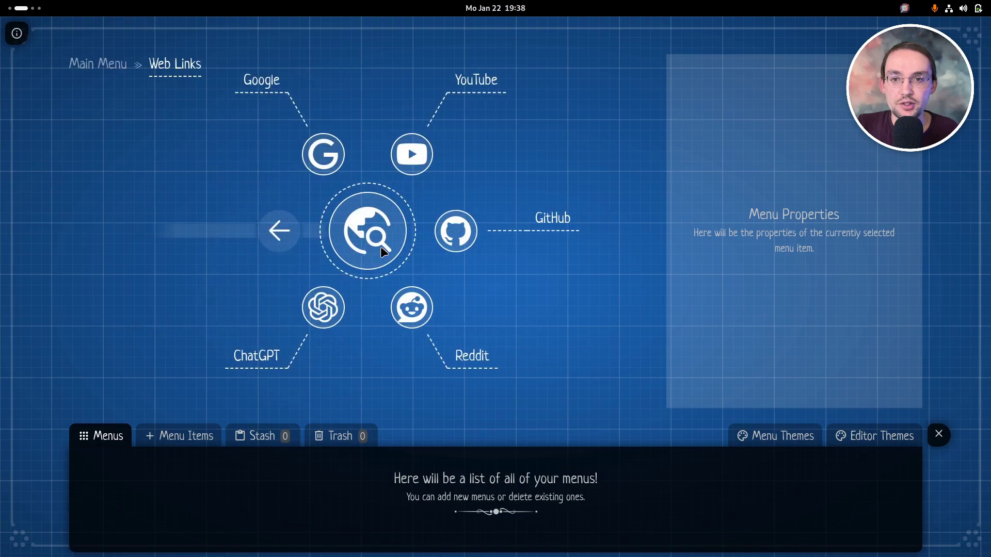
click(280, 228)
Move Web Links between Bookmarks and Apps to view its submenu layout, and put it back between Apps and Next Workspace.
drag(471, 230, 299, 169)
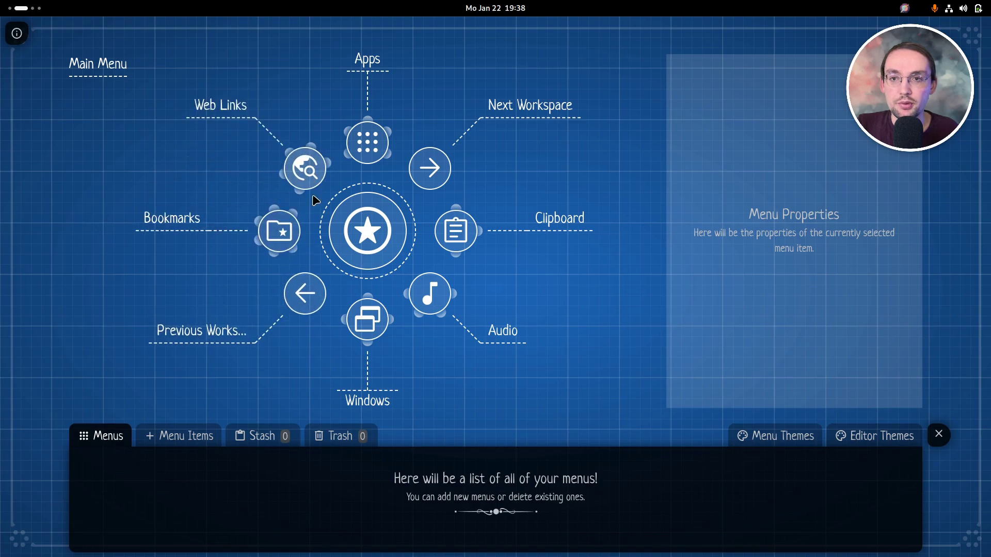
click(302, 168)
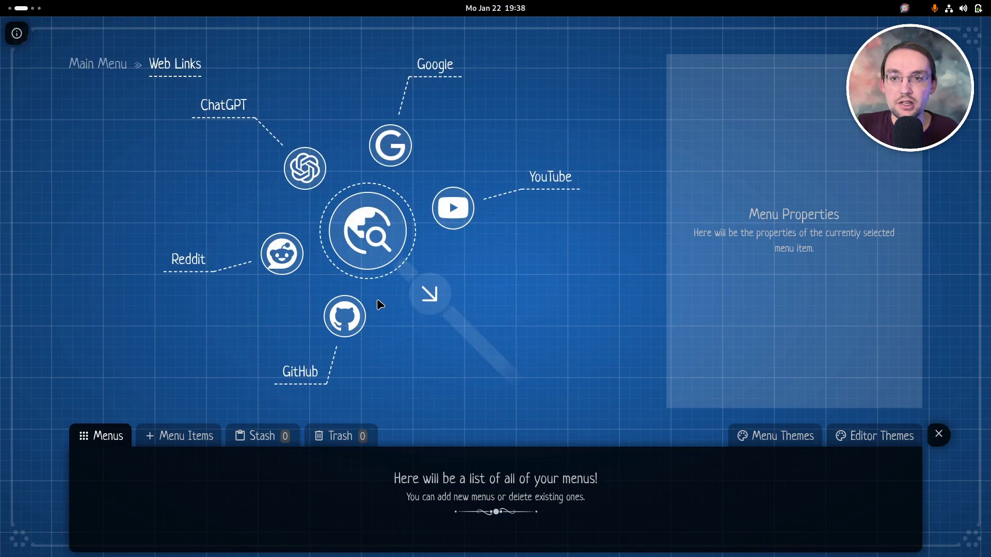
click(431, 299)
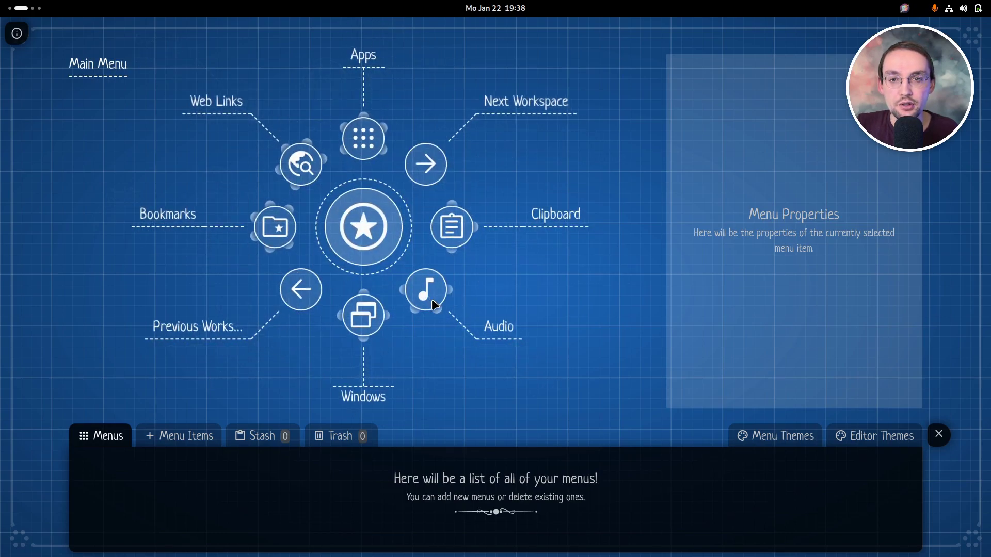
drag(311, 162, 444, 178)
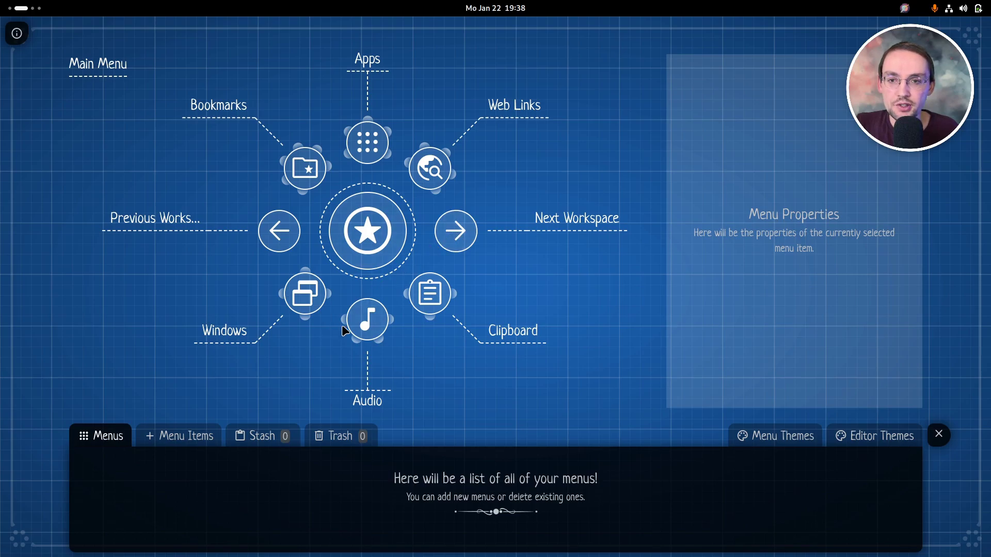
Swap the positions of Play / Pause and Mute in the Audio submenu, and return to the Main Menu.
click(367, 319)
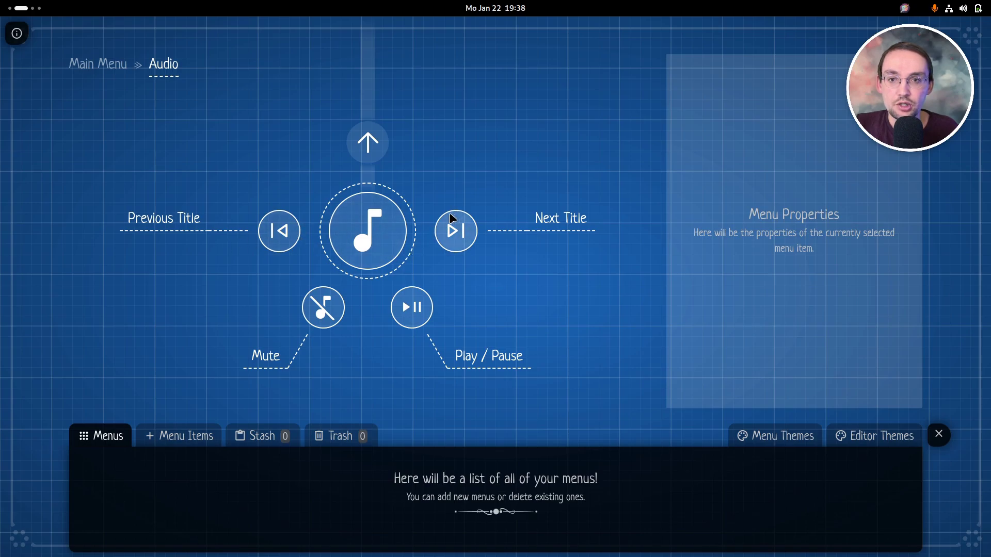
drag(410, 307, 330, 304)
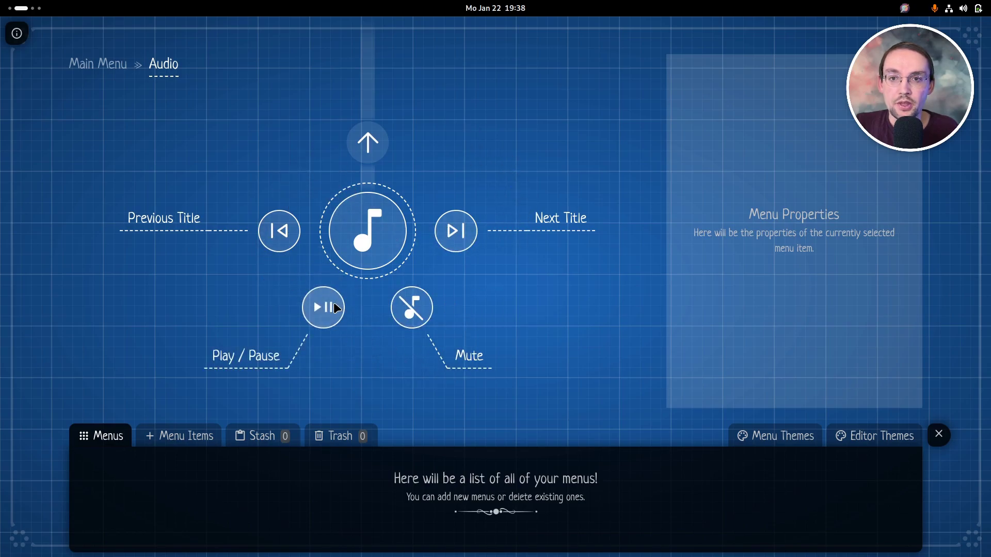
click(360, 146)
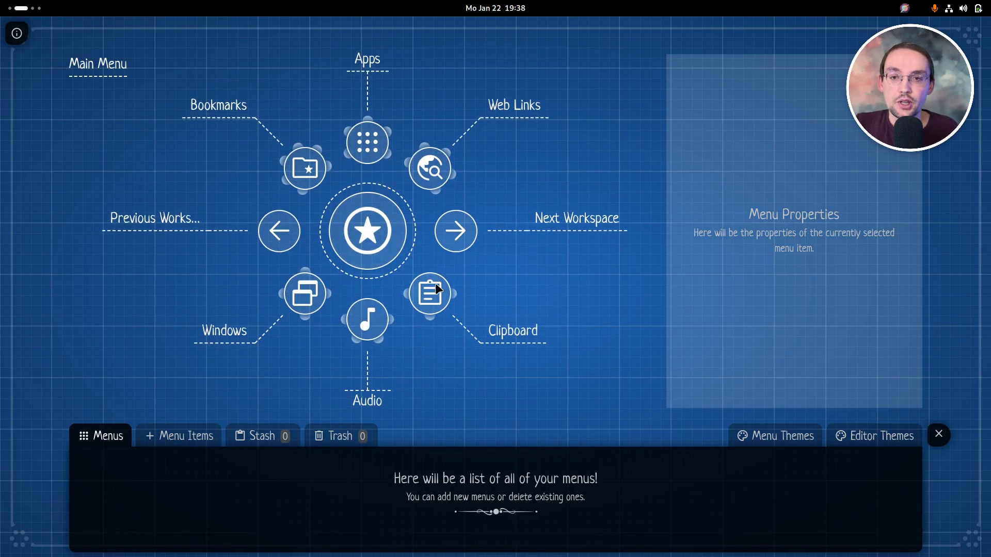
Move Audio between Windows and Previous Workspace, and check its submenu layout.
drag(367, 323, 305, 295)
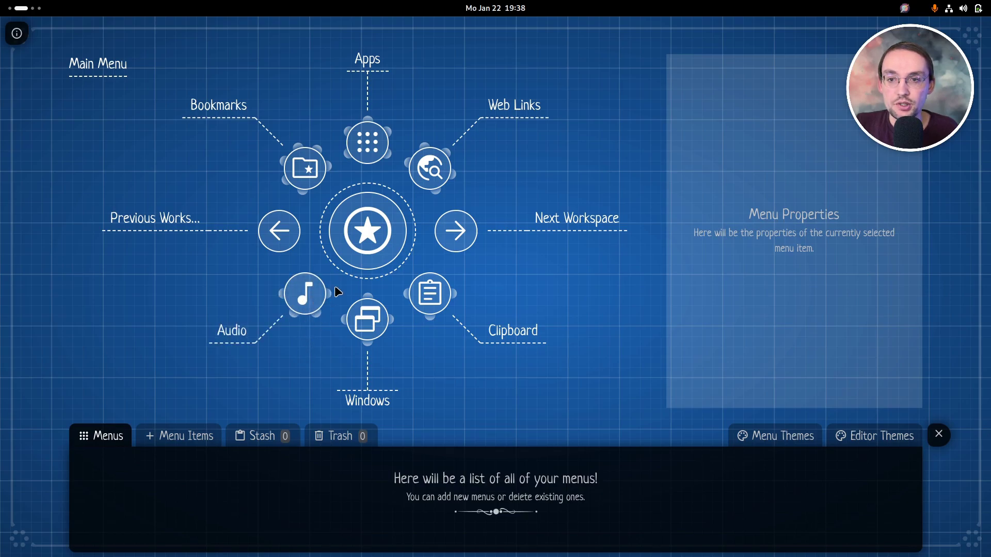
click(294, 301)
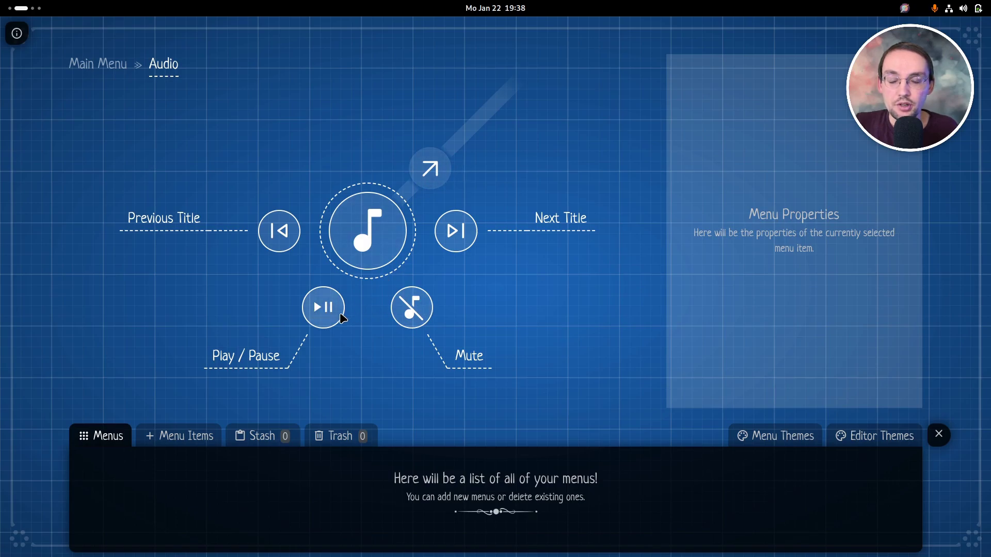
click(427, 178)
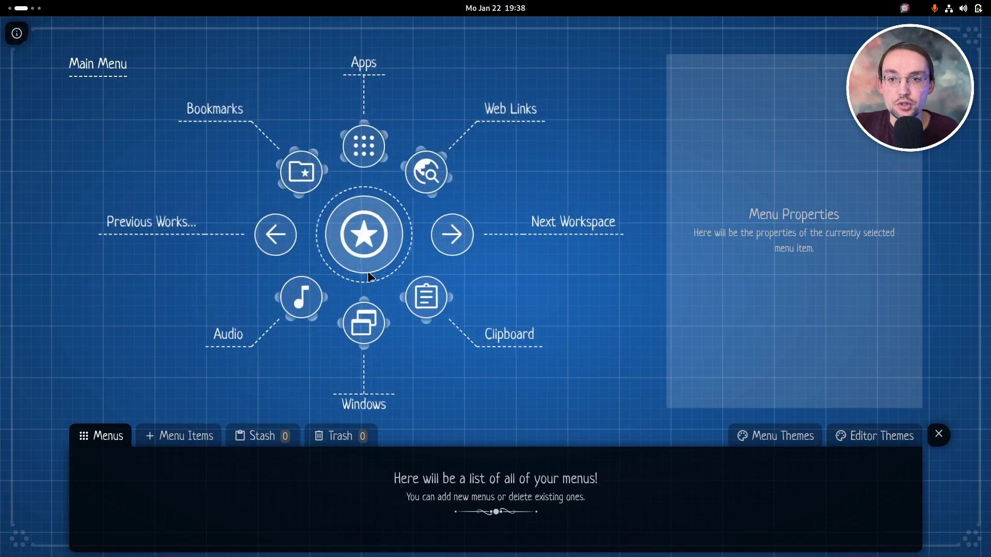
Move Audio between Bookmarks and Apps to view its submenu layout, and put it back between Clipboard and Windows.
drag(312, 284, 314, 166)
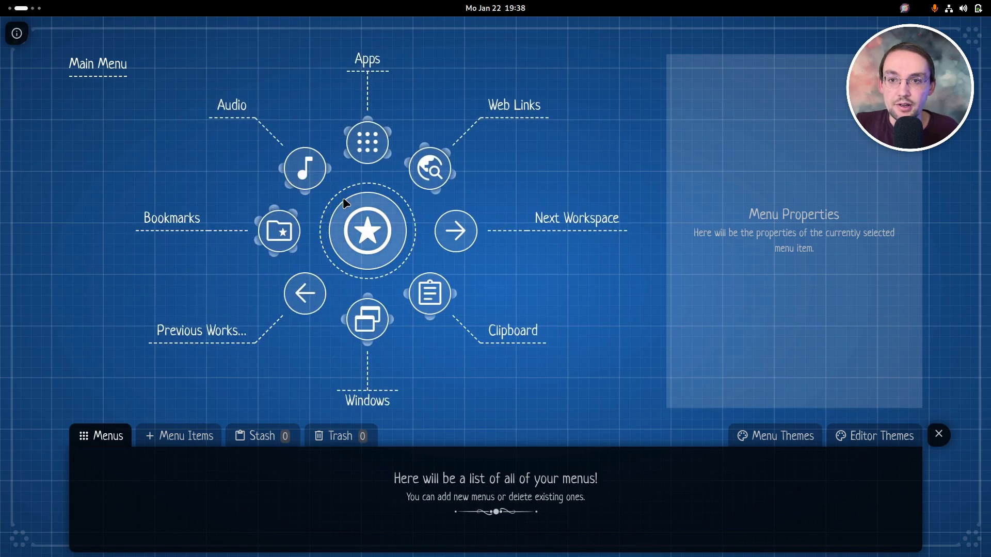
click(302, 178)
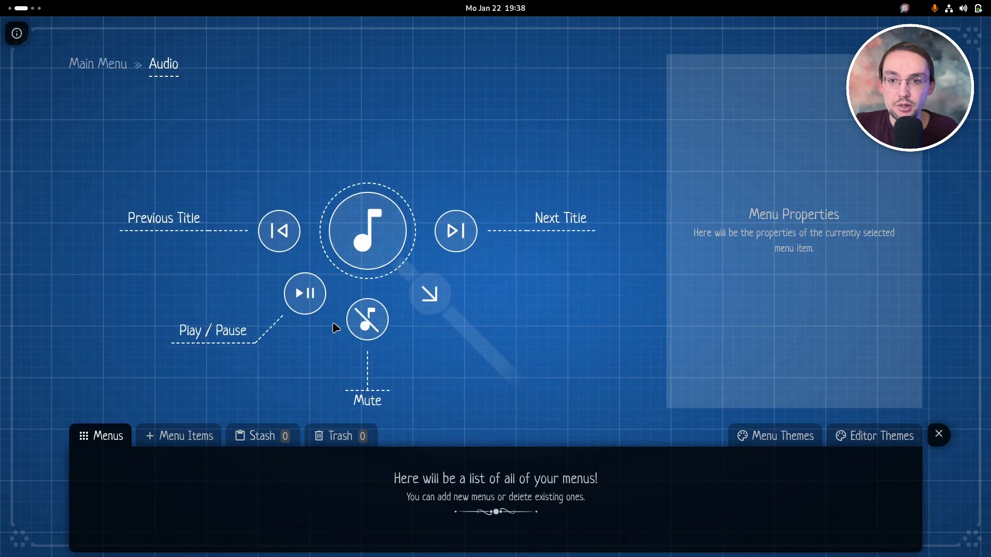
drag(348, 324, 369, 322)
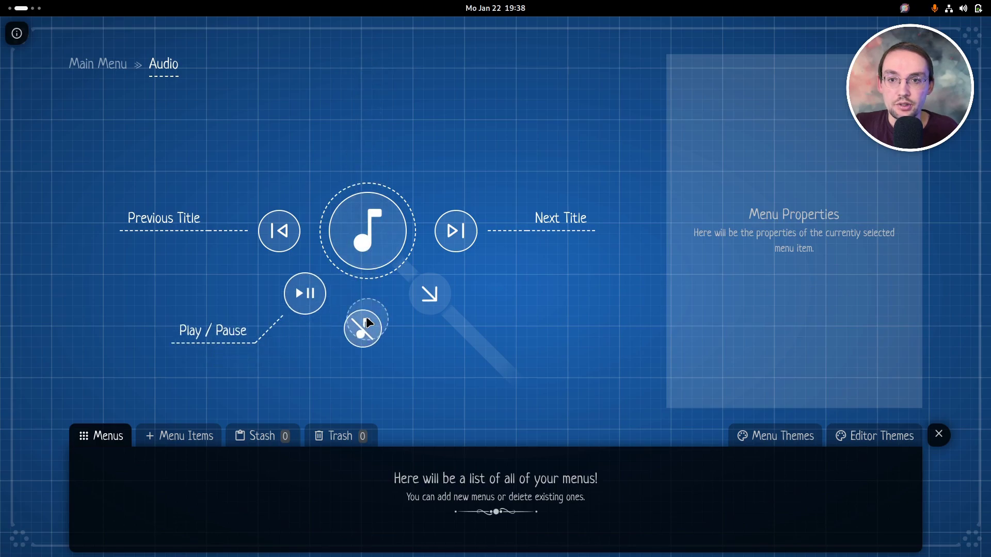
click(430, 294)
drag(305, 169, 367, 311)
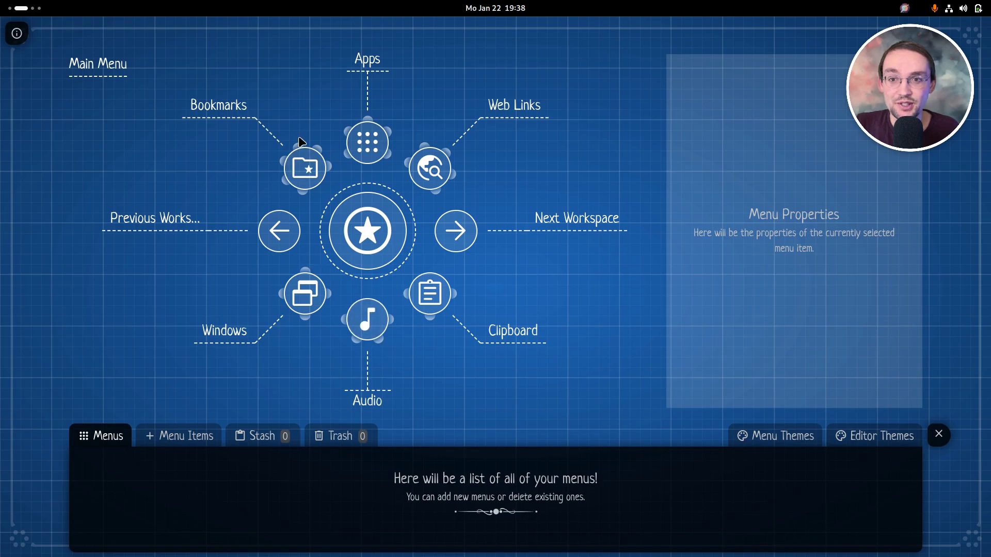
Open the Bookmarks submenu and try repositioning the Home item around its ring.
click(307, 175)
drag(285, 277, 333, 152)
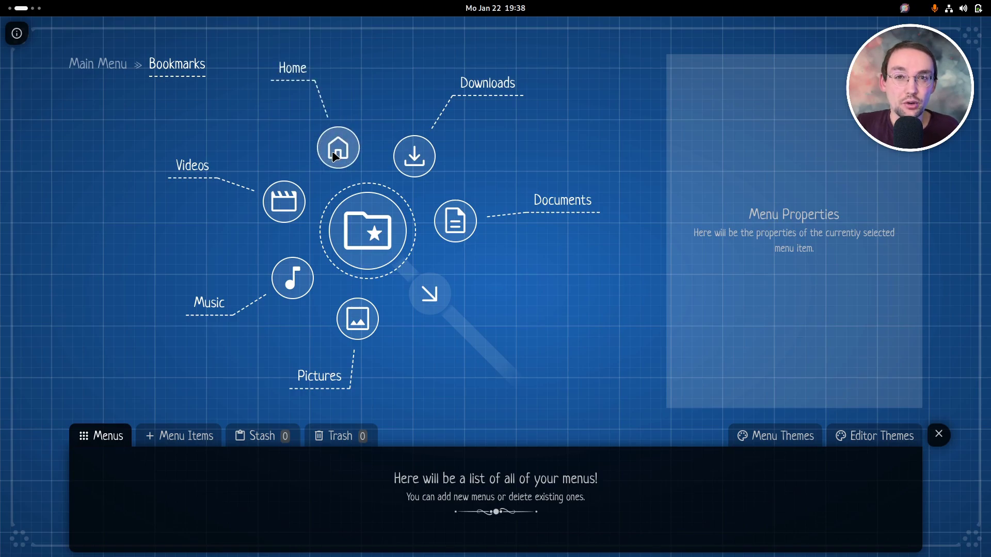
Leave the Bookmarks submenu, try repositioning the Mute item in the Audio submenu, and return to the Main Menu.
click(436, 295)
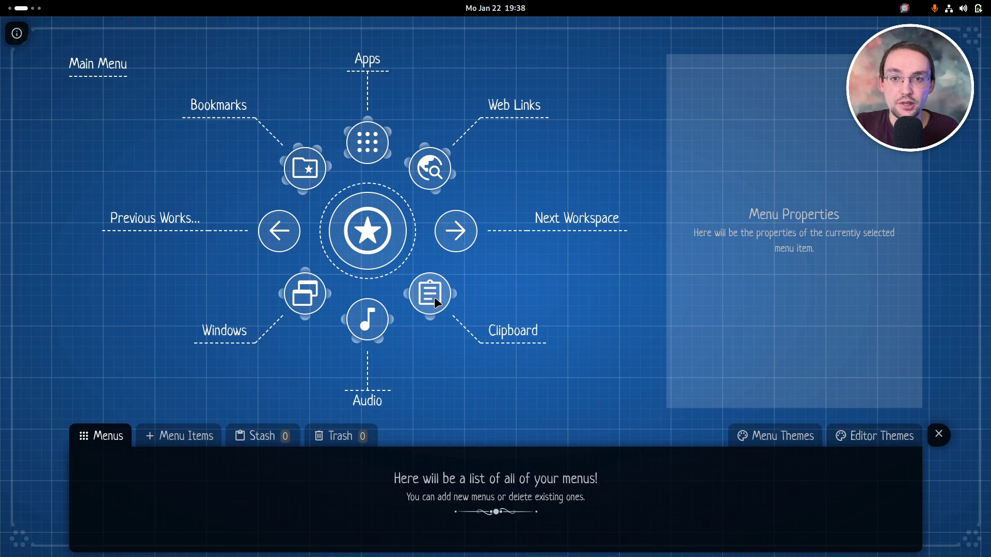
click(381, 322)
mouse_move(412, 305)
mouse_down()
mouse_move(506, 195)
mouse_move(290, 177)
mouse_move(435, 307)
mouse_move(412, 323)
mouse_up()
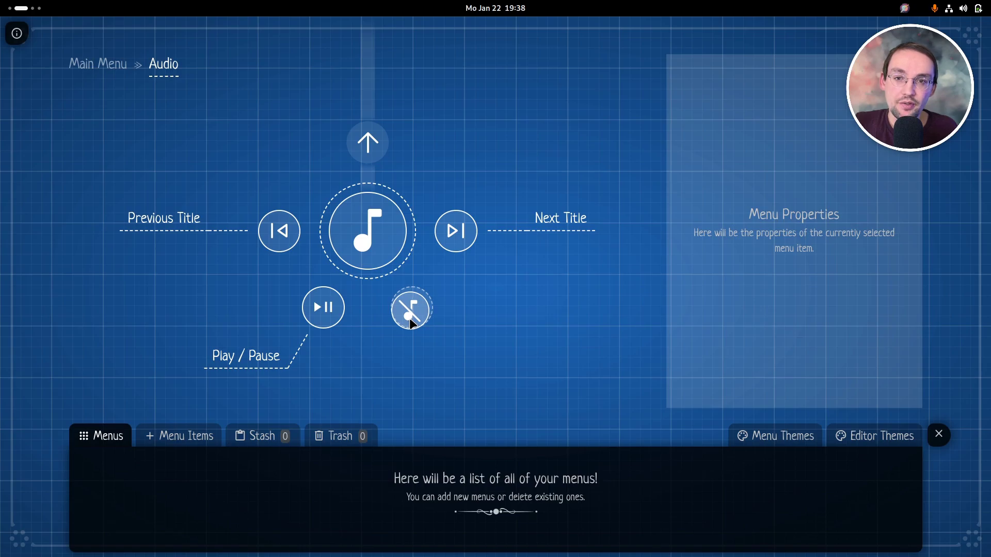
click(365, 154)
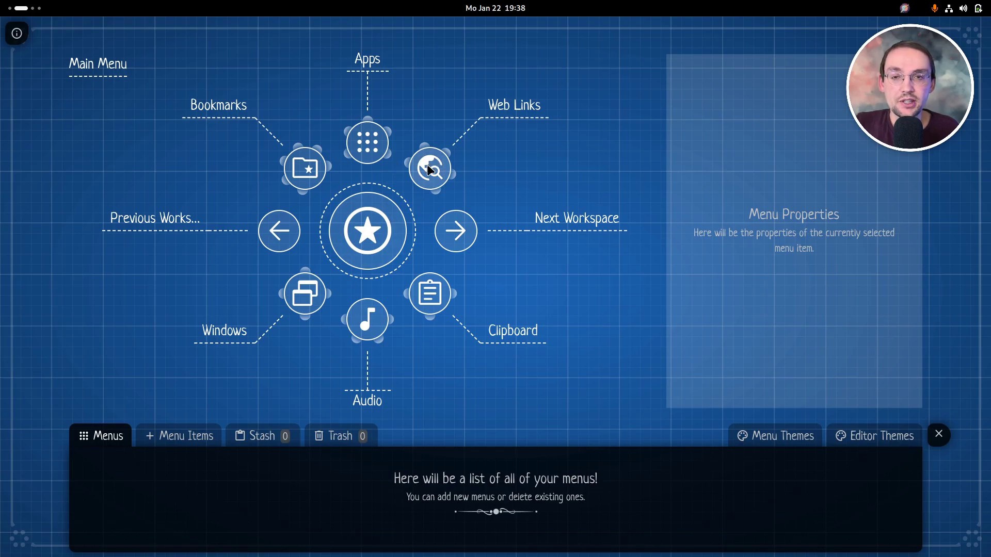
Try moving the Next Workspace and Previous Workspace items away from their positions on the Main Menu ring.
drag(459, 237, 493, 226)
drag(426, 235, 453, 232)
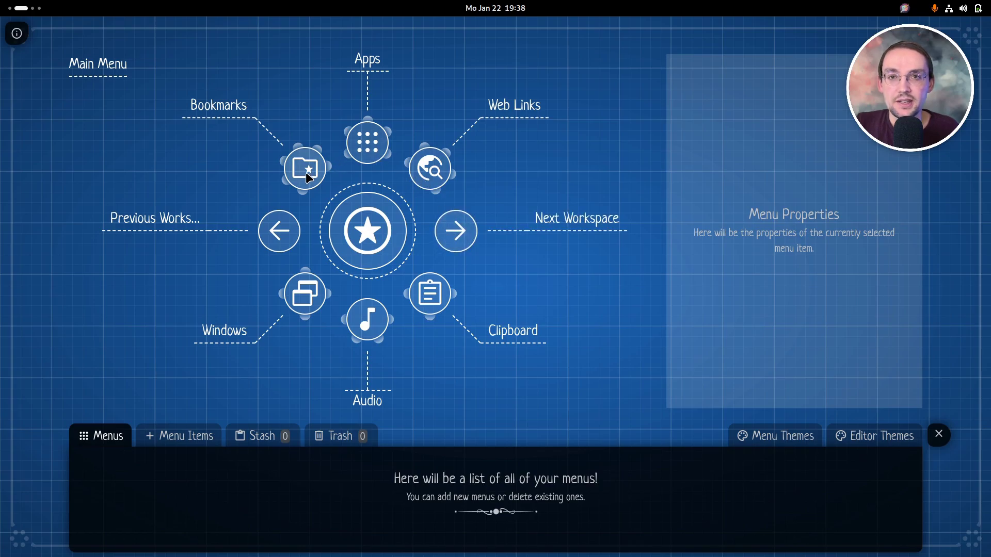
mouse_move(278, 232)
mouse_down()
mouse_move(308, 160)
mouse_move(373, 129)
mouse_move(280, 265)
mouse_move(429, 290)
mouse_move(323, 315)
mouse_move(321, 303)
mouse_move(377, 256)
mouse_move(360, 311)
mouse_move(425, 271)
mouse_move(250, 278)
mouse_move(268, 228)
mouse_up()
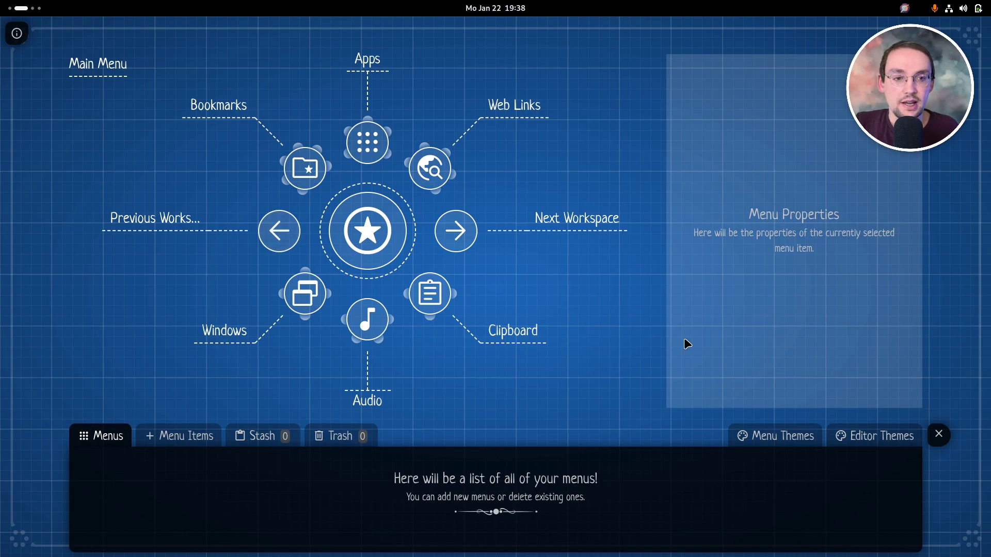
Close the menu editor, bring up the pie menu near the middle of the desktop, and dismiss it.
click(938, 434)
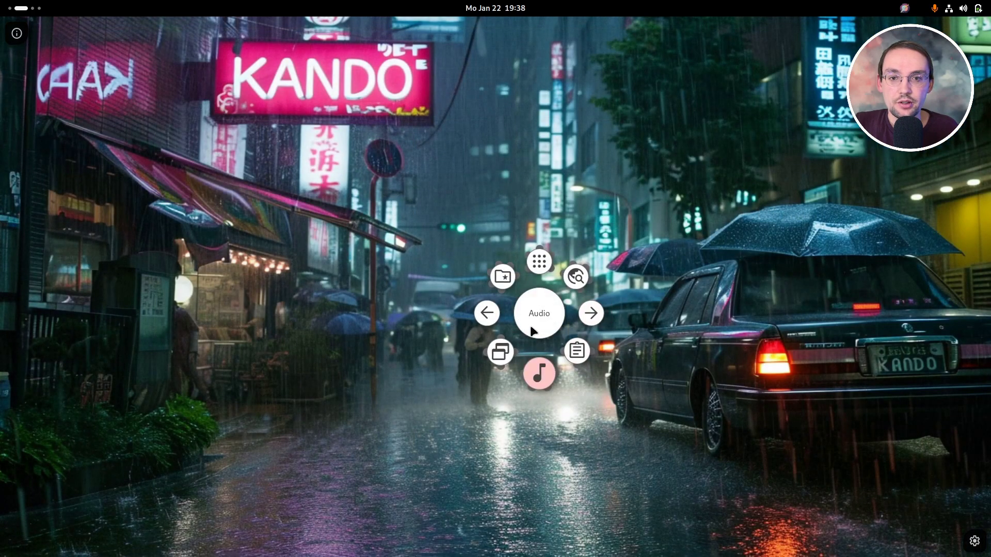
click(592, 231)
click(519, 304)
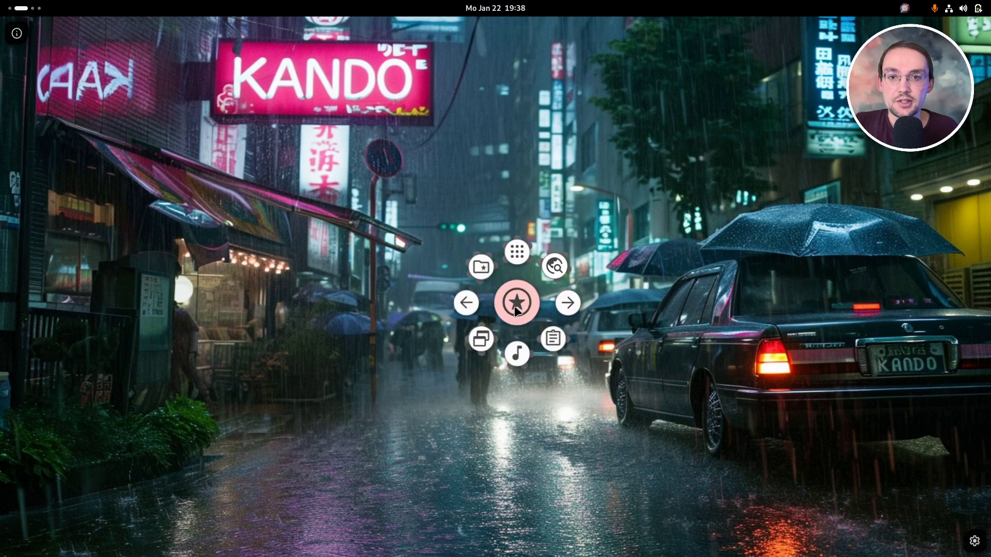
key(Escape)
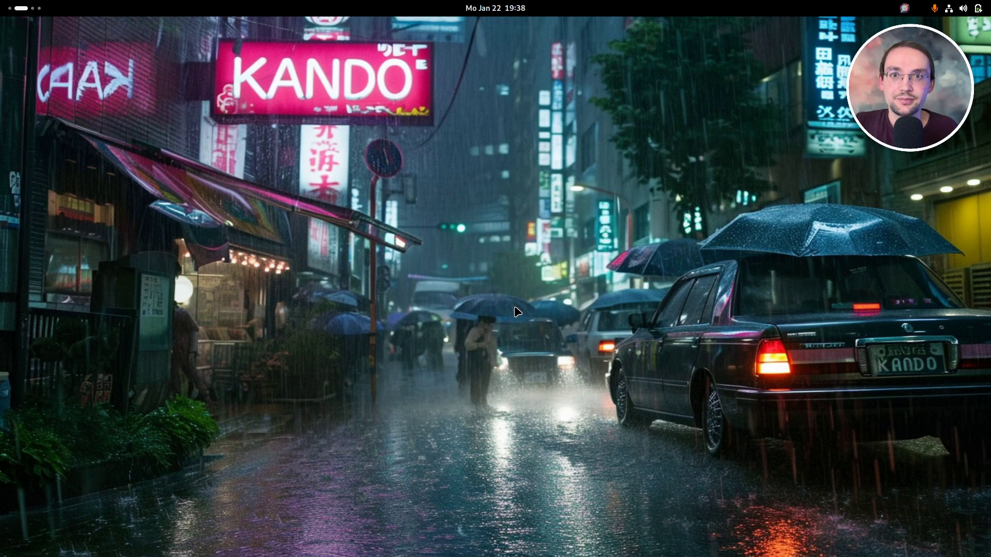
Switch to another open application, cycling through obs, Blender, Files and Visual Studio Code.
key(alt+Tab)
key(alt+Tab)
key(alt+Tab)
key(alt+Tab)
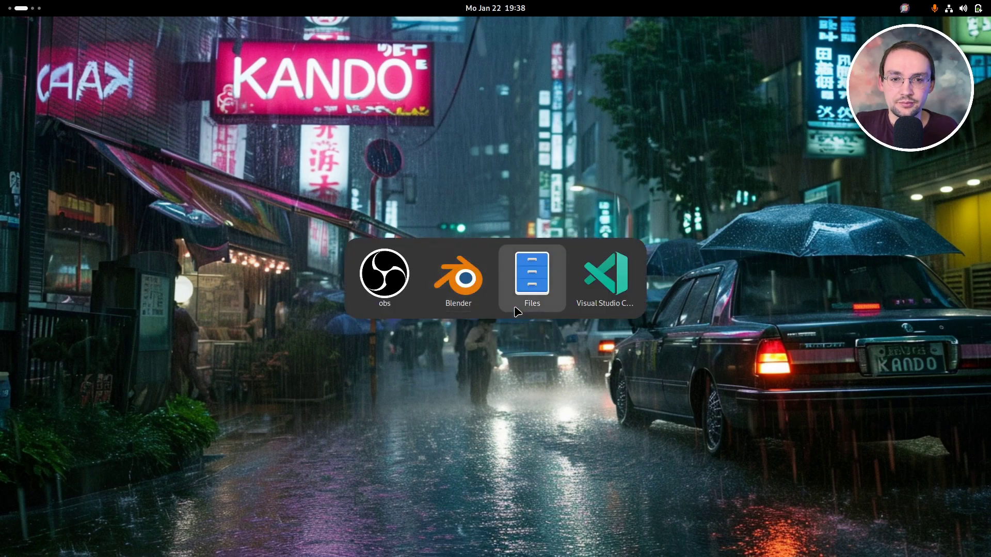